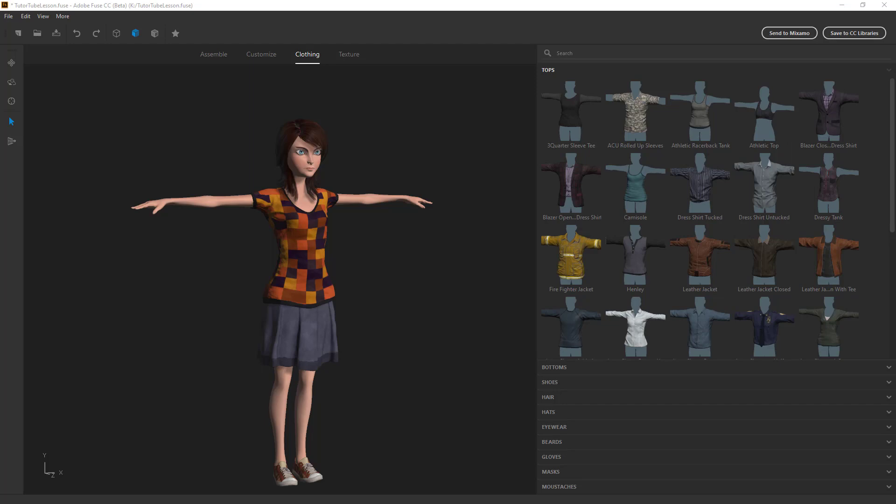
Switch from clothing selection to the Texture workspace for the clothed character.
left_click(346, 53)
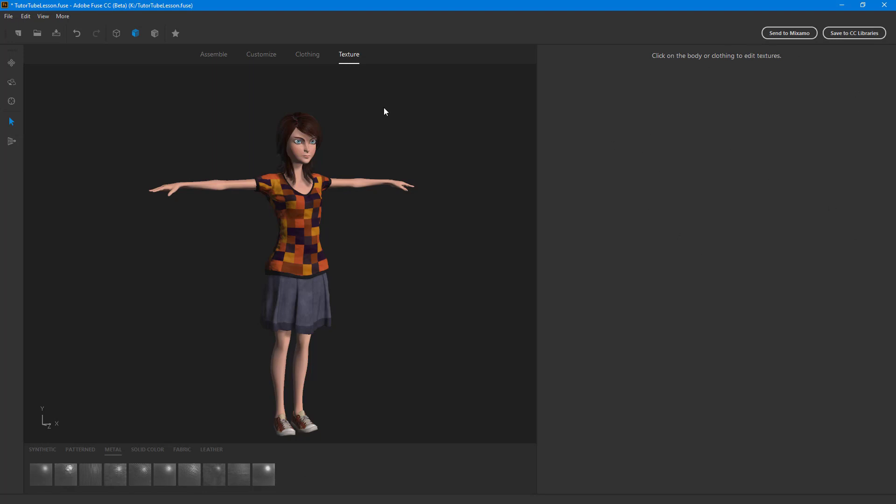
Zoom in on the head and select the hair to show its texture parameters.
scroll(384, 110, "up", 5)
middle_click_drag(473, 167, 434, 303)
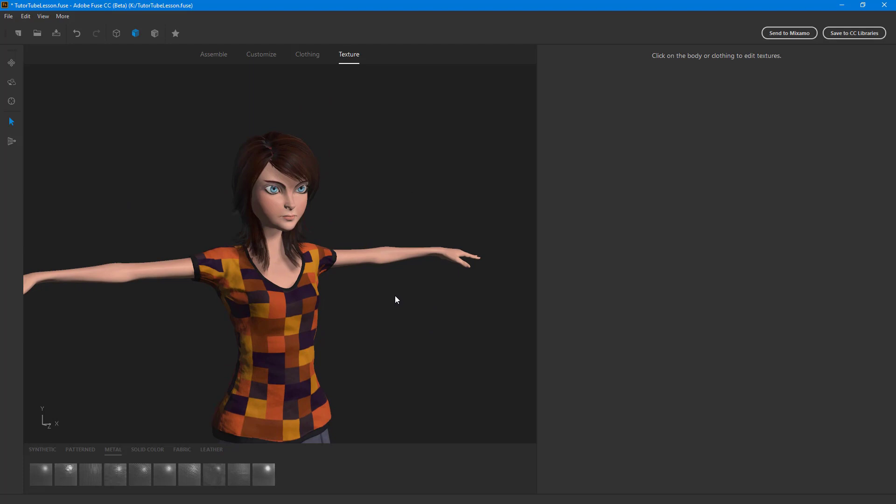
left_click_drag(394, 322, 417, 322)
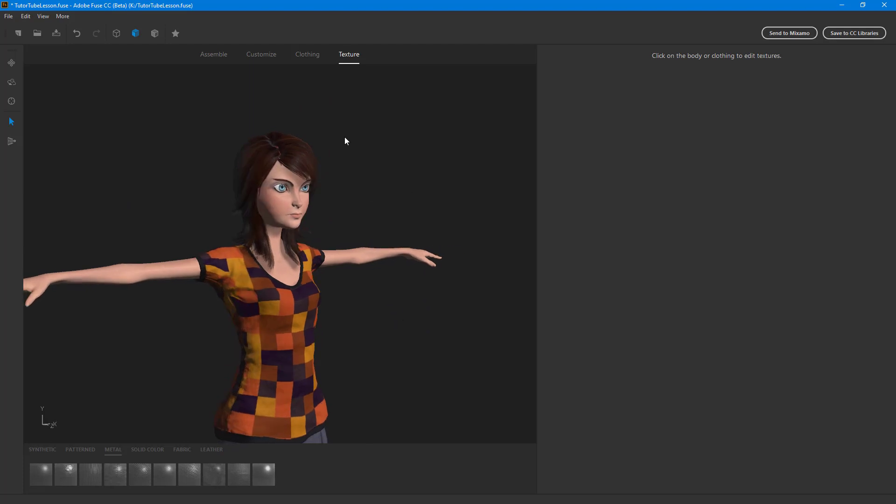
left_click(257, 161)
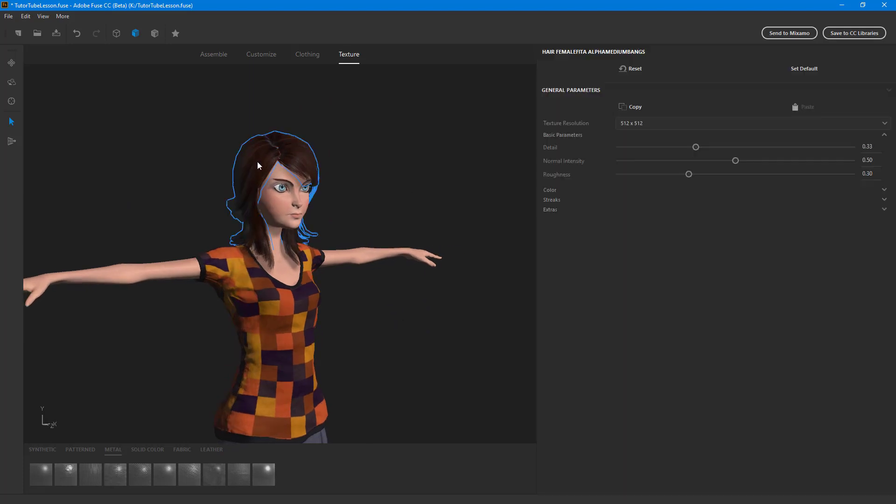
Set the hair's Texture Resolution to 1024 x 1024.
scroll(280, 159, "up", 5)
middle_click_drag(419, 118, 439, 255)
scroll(439, 255, "down", 2)
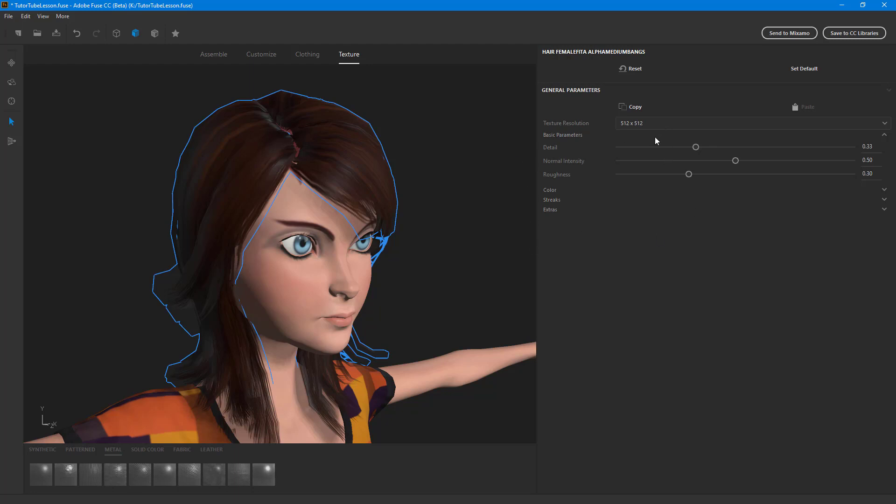
left_click(657, 124)
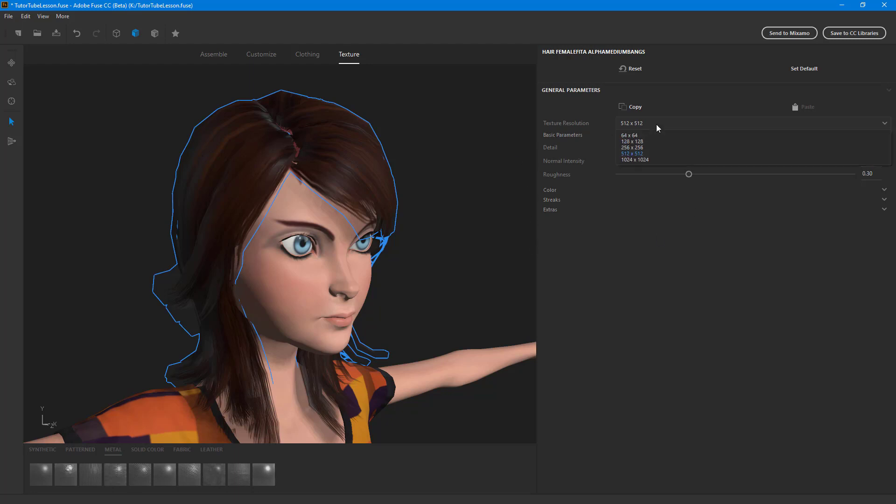
left_click(633, 160)
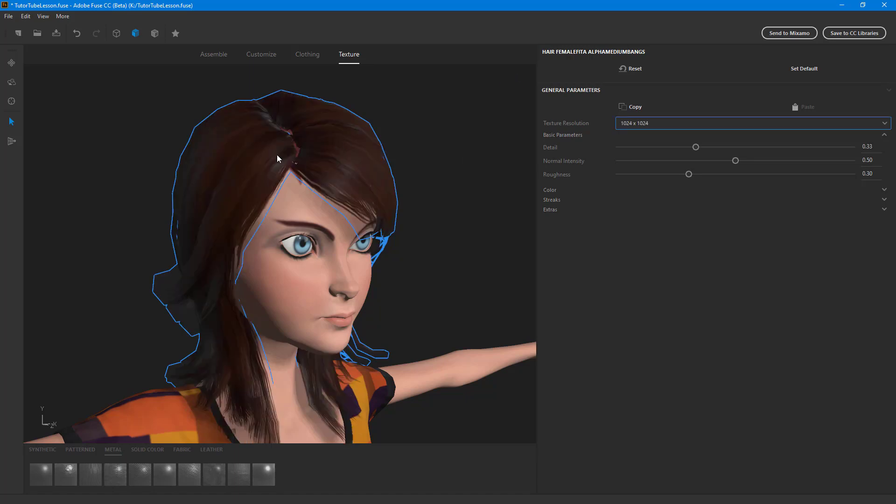
scroll(277, 159, "up", 5)
scroll(277, 155, "down", 1)
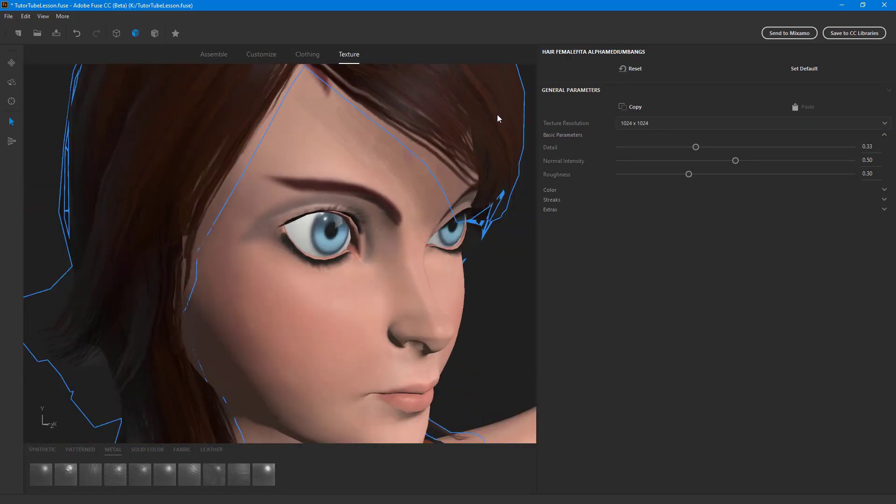
scroll(485, 159, "down", 5)
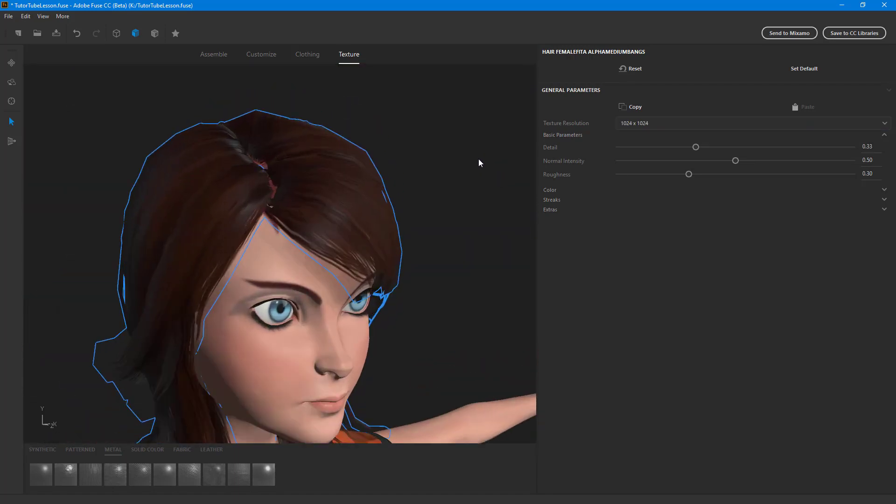
scroll(457, 172, "up", 5)
scroll(421, 168, "up", 5)
scroll(420, 171, "down", 3)
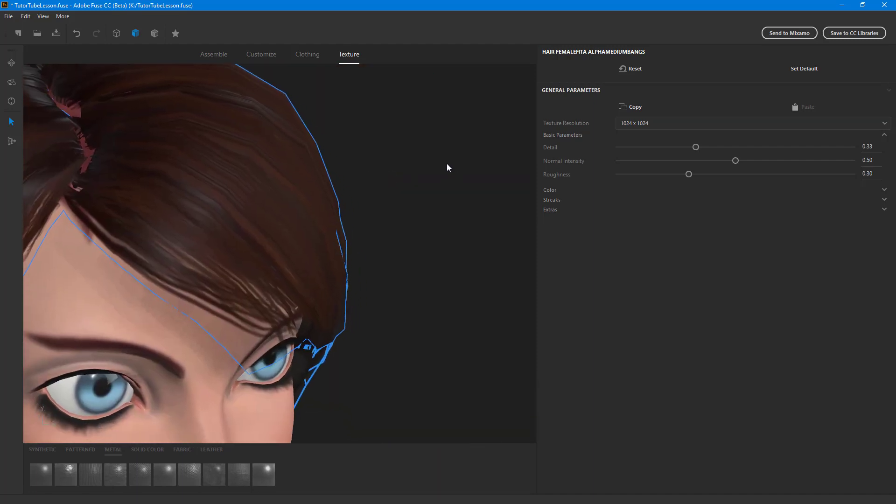
scroll(467, 175, "up", 2)
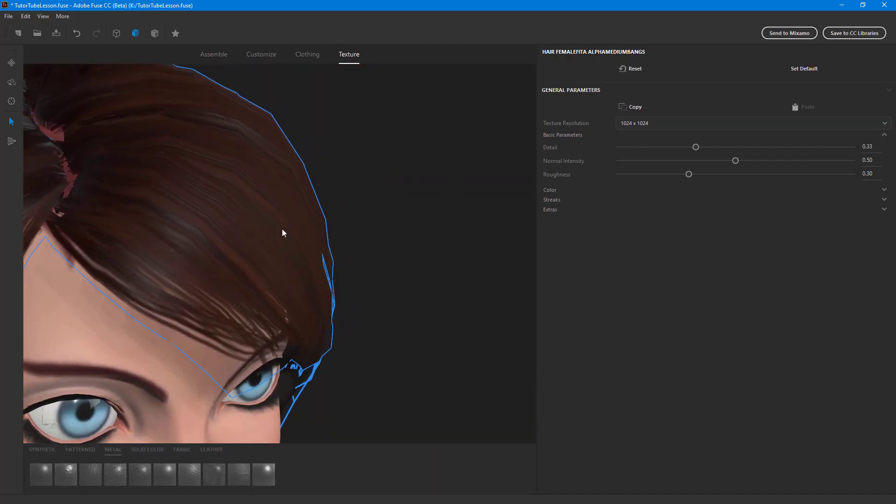
Compare the hair at 64 x 64, then return it to 1024 x 1024.
left_click(669, 126)
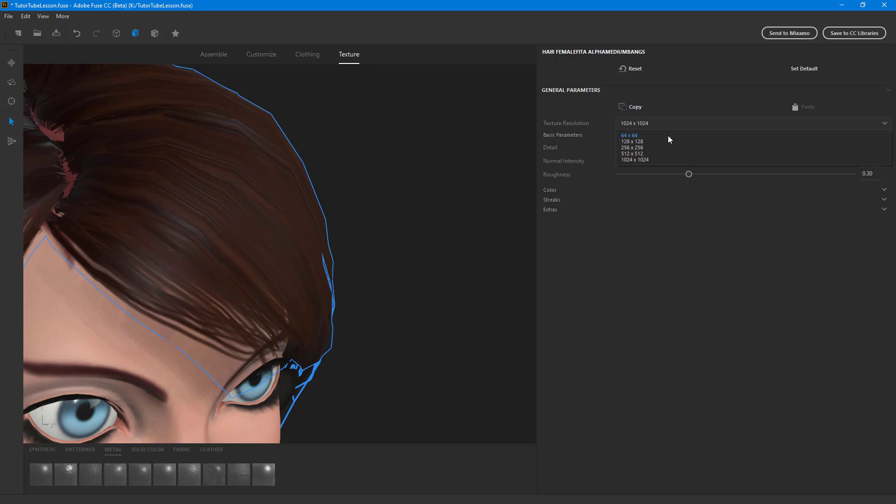
left_click(669, 136)
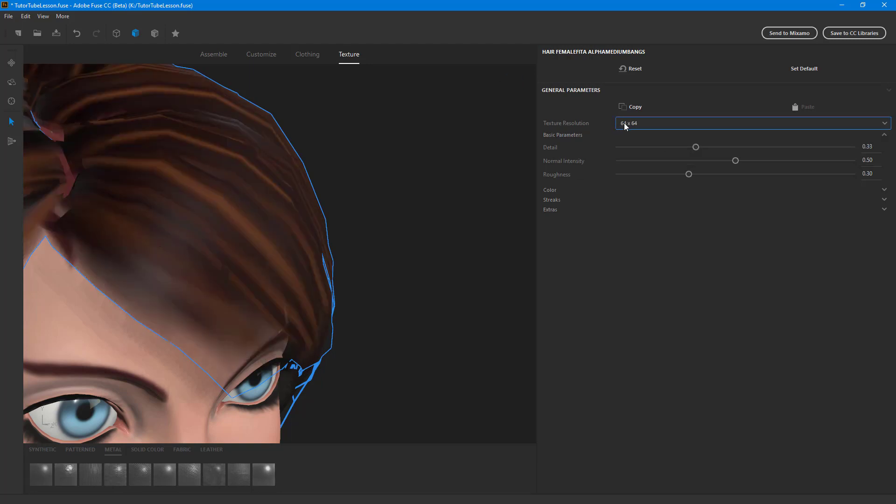
left_click(646, 125)
left_click(641, 163)
left_click(646, 123)
left_click(636, 162)
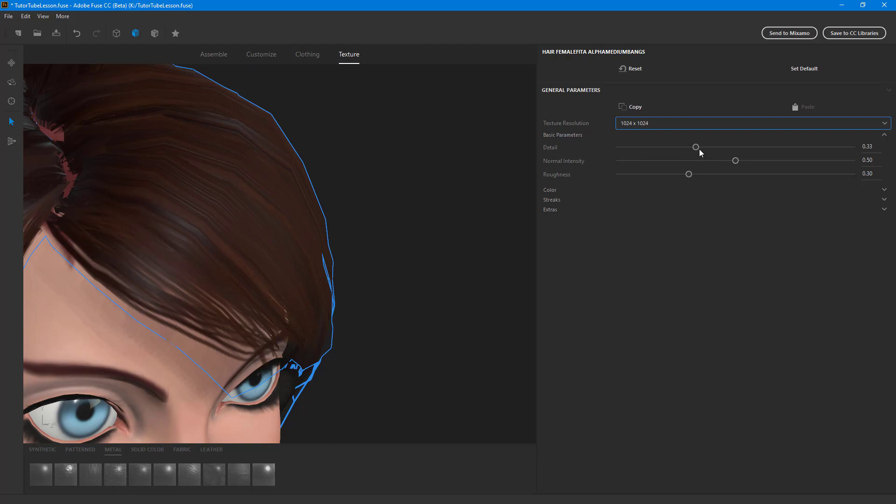
scroll(413, 217, "down", 3)
Drag the hair sliders to Detail 0.25, Normal Intensity 0.85 and Roughness 0.56.
middle_click_drag(461, 194, 496, 162)
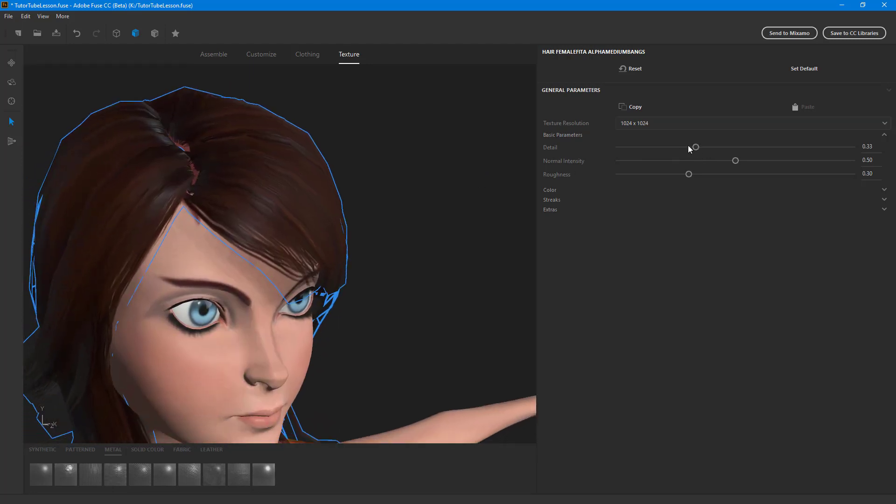
left_click_drag(696, 149, 784, 150)
left_click_drag(810, 148, 677, 148)
left_click_drag(739, 164, 818, 161)
mouse_move(690, 174)
left_mouse_down()
mouse_move(822, 174)
mouse_move(602, 186)
mouse_move(821, 175)
mouse_move(750, 188)
left_mouse_up()
middle_click_drag(416, 192, 459, 119)
scroll(460, 119, "down", 4)
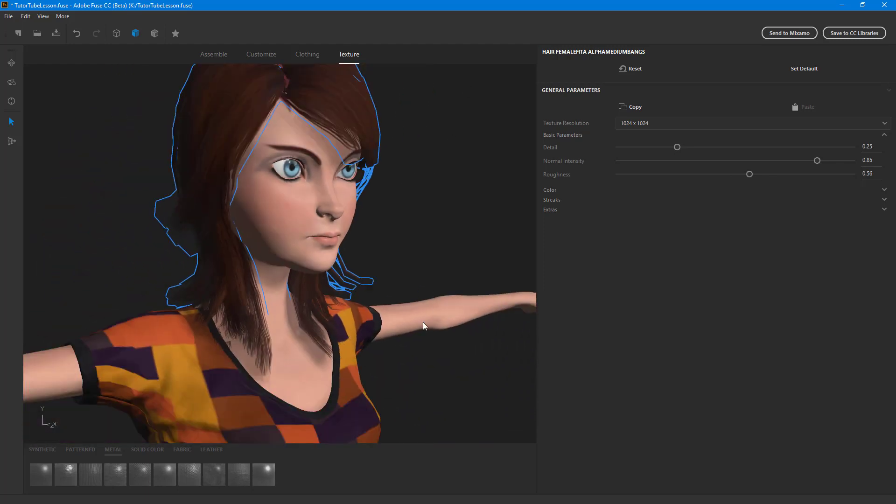
Select the patchwork shirt and frame it in view.
left_click(352, 360)
scroll(427, 316, "up", 5)
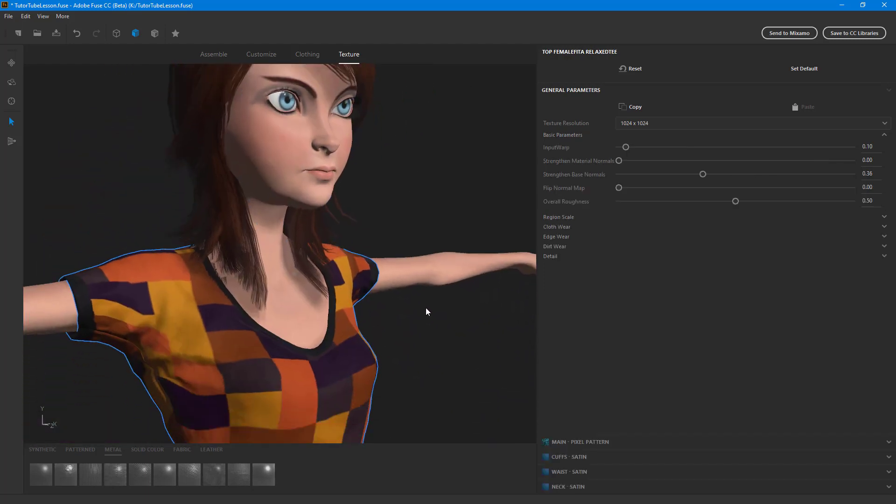
scroll(437, 307, "up", 2)
middle_click_drag(451, 337, 434, 269)
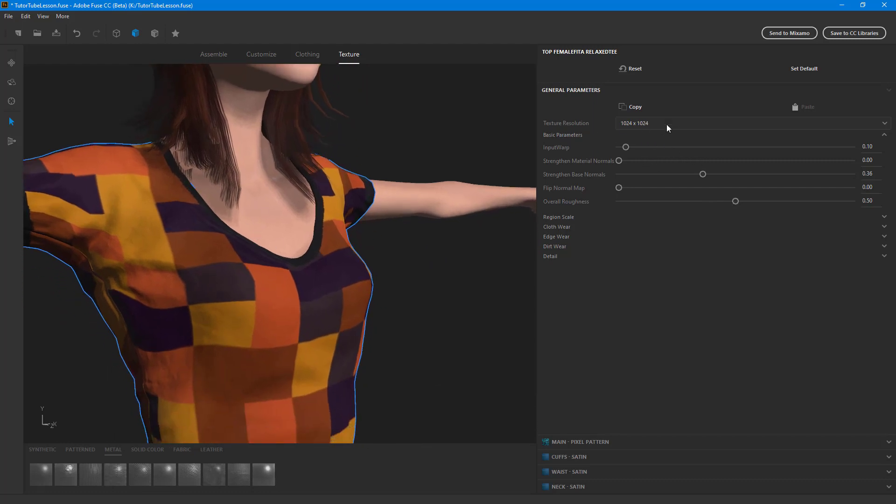
Try the shirt texture at 512 and 64, then settle on 1024 x 1024.
left_click(710, 124)
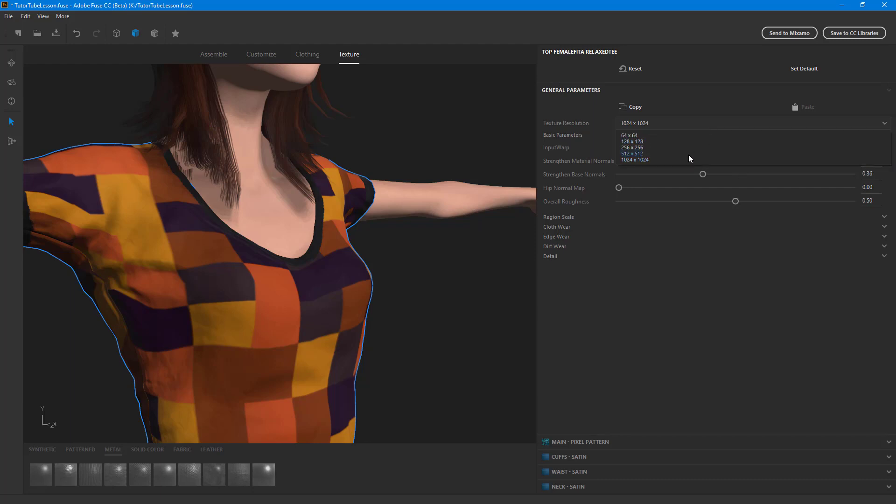
left_click(689, 154)
left_click(671, 123)
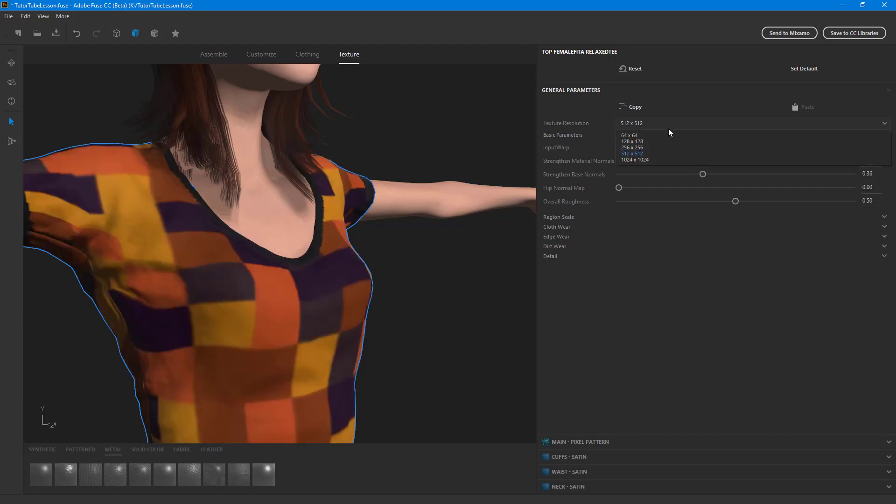
left_click(657, 136)
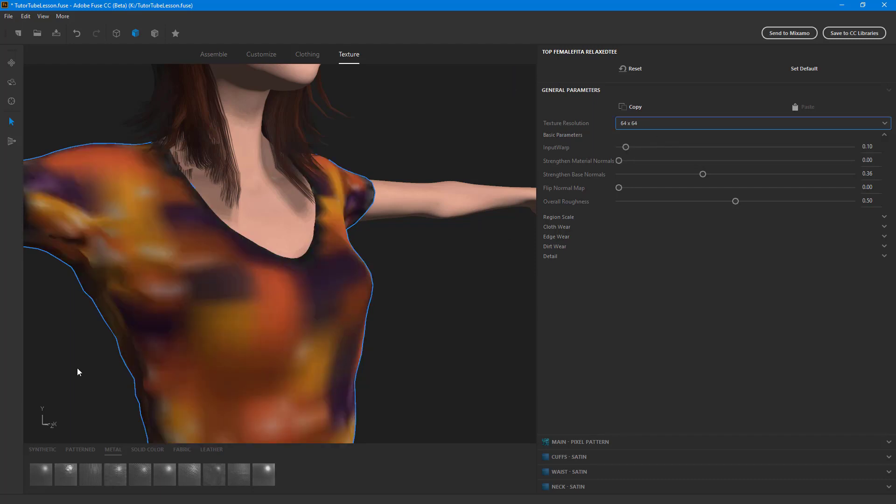
left_click(670, 125)
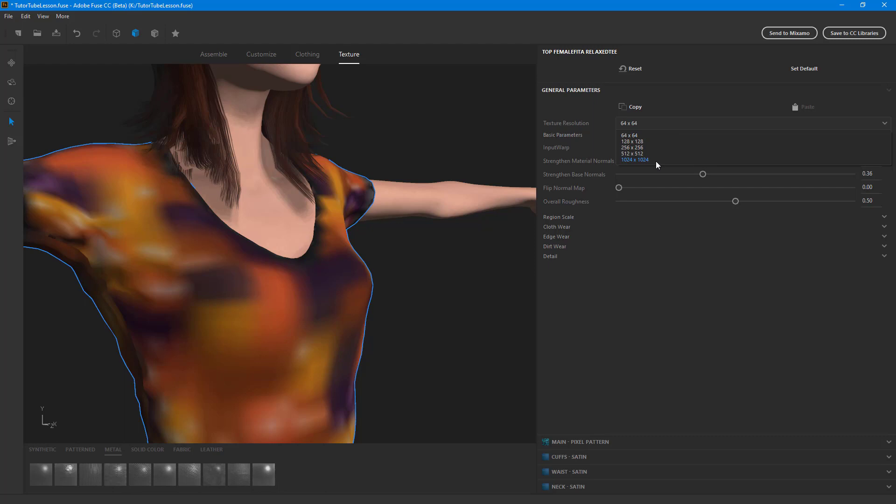
left_click(657, 160)
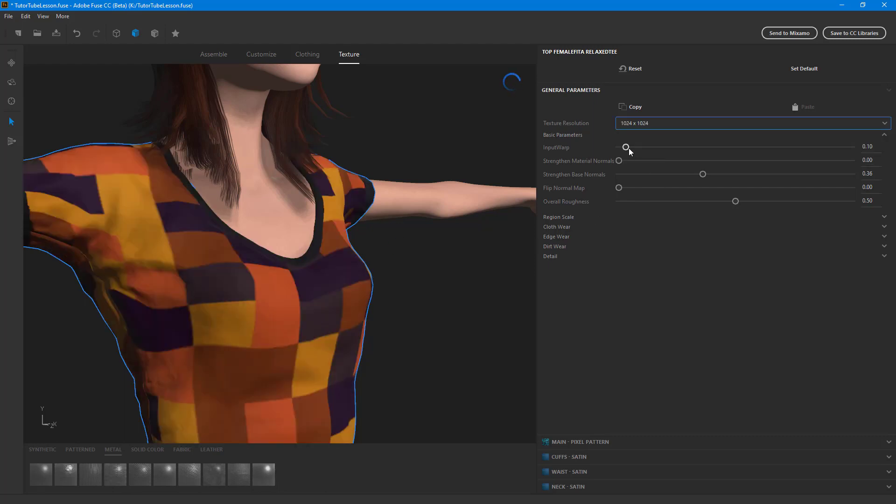
Set the shirt's InputWarp to 1.83 and Strengthen Material Normals to 0.79.
left_click_drag(627, 148, 762, 147)
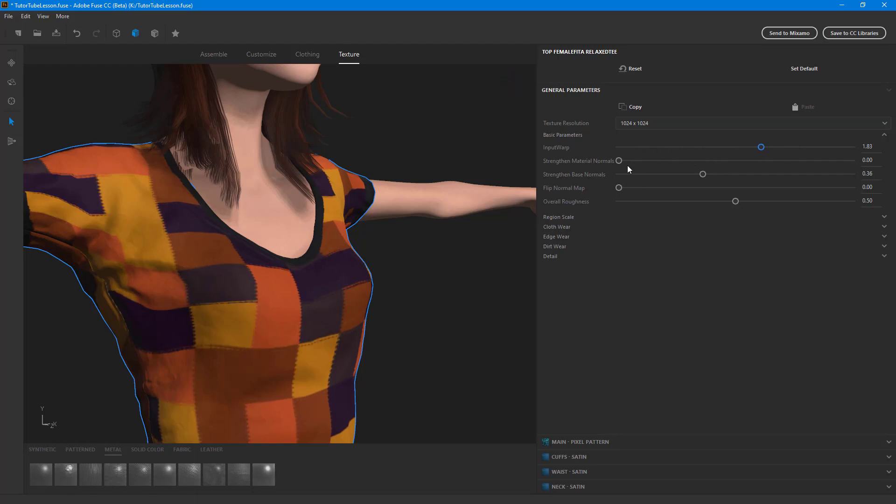
left_click_drag(620, 161, 810, 160)
scroll(140, 313, "up", 5)
scroll(139, 312, "down", 3)
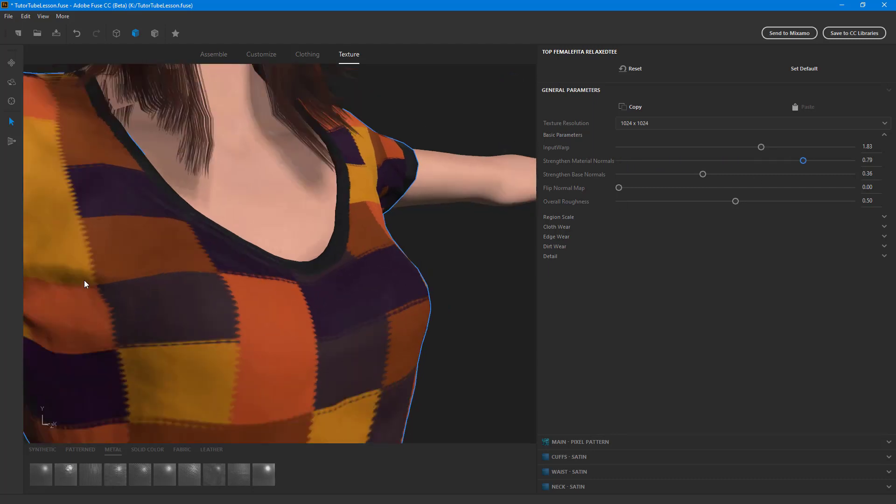
left_click(254, 279)
left_click(441, 245)
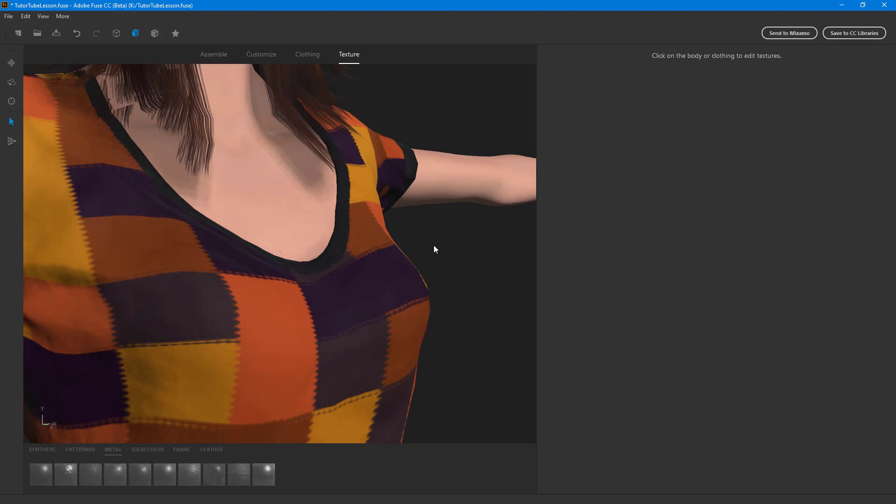
scroll(414, 279, "down", 5)
scroll(416, 303, "up", 8)
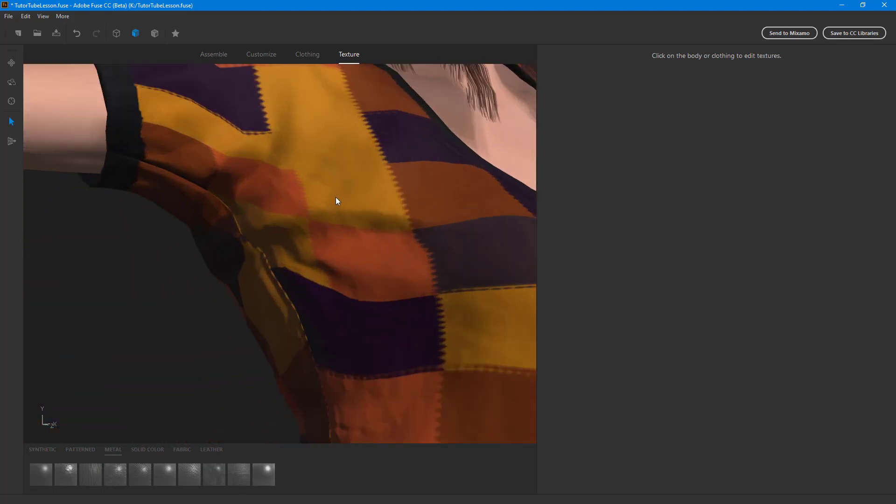
left_click(336, 200)
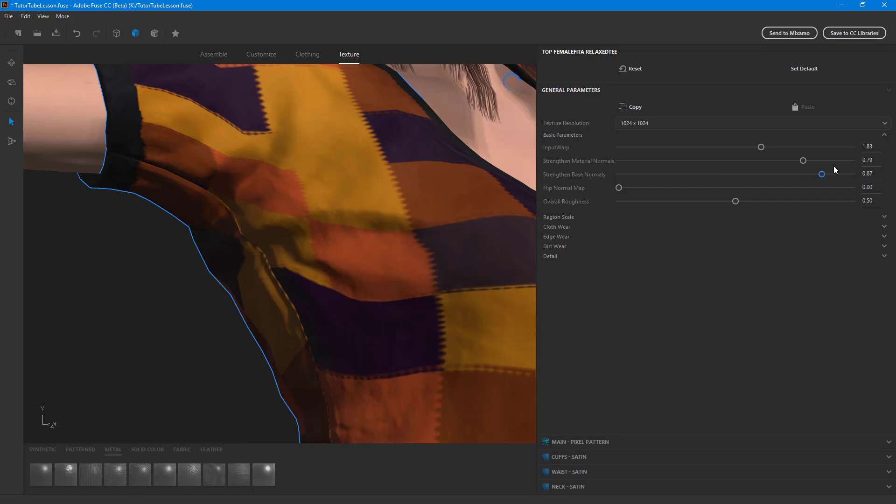
Set shirt base normals 0.40, roughness 0.97 and texture resolution 512 x 512.
left_click_drag(759, 185, 714, 188)
left_click_drag(737, 202, 834, 201)
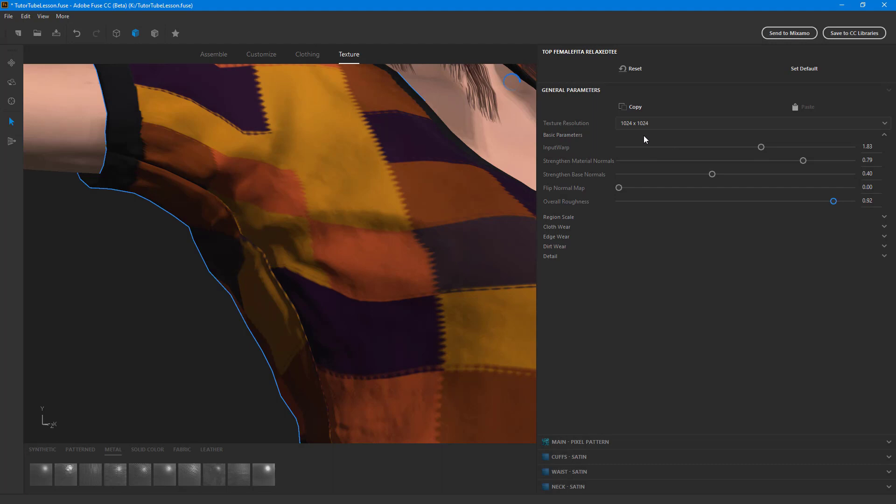
left_click(648, 124)
left_click(636, 154)
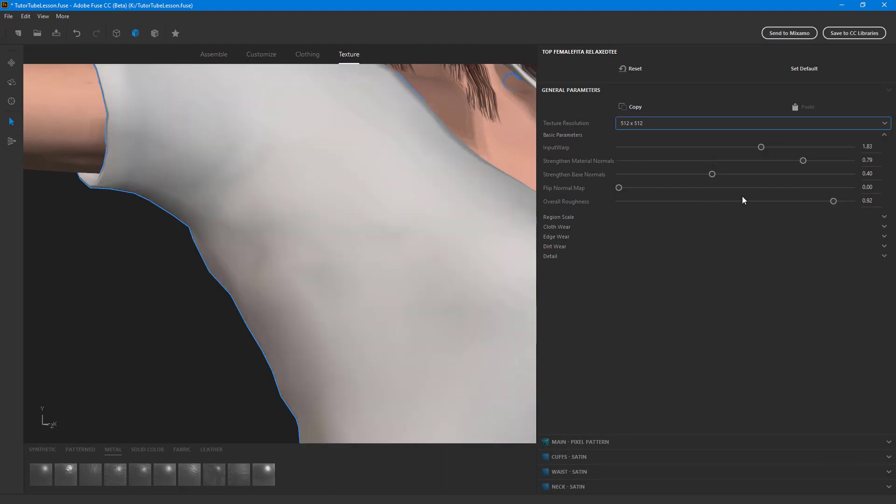
left_click_drag(834, 202, 850, 202)
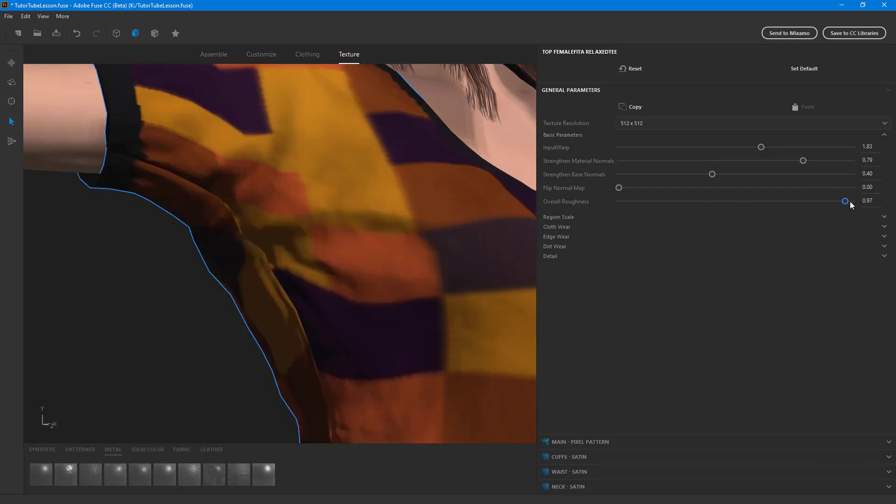
scroll(368, 205, "down", 5)
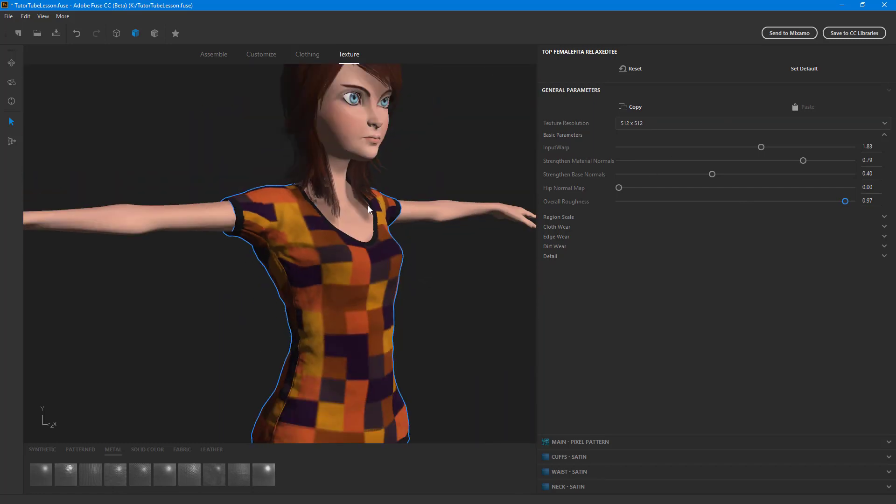
middle_click_drag(474, 350, 402, 239)
scroll(395, 238, "down", 5)
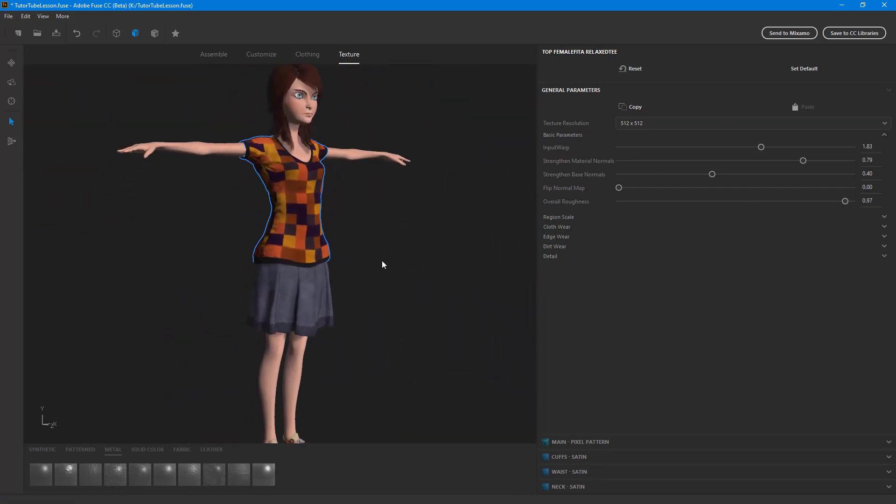
Select the skirt and set InputWarp 1.32, material normals 0.79, base normals 1.00.
scroll(391, 260, "up", 5)
middle_click_drag(477, 240, 428, 130)
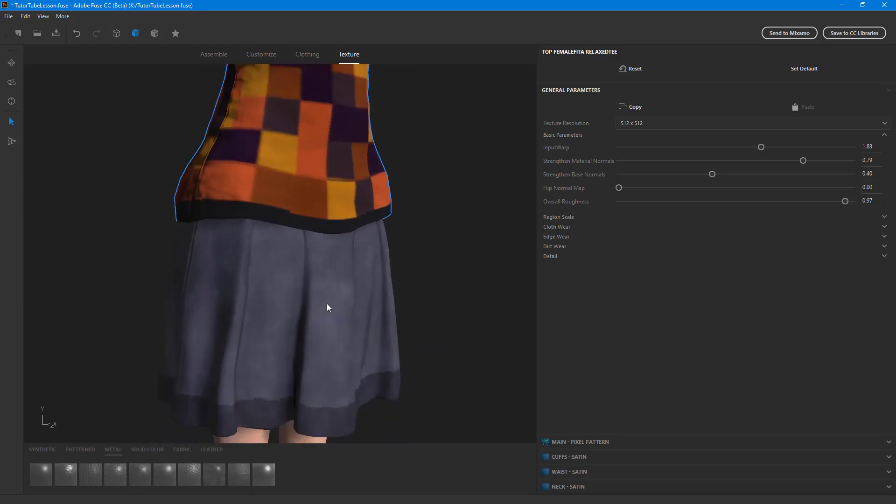
left_click(326, 303)
left_click_drag(626, 147, 723, 161)
left_click_drag(620, 162, 810, 166)
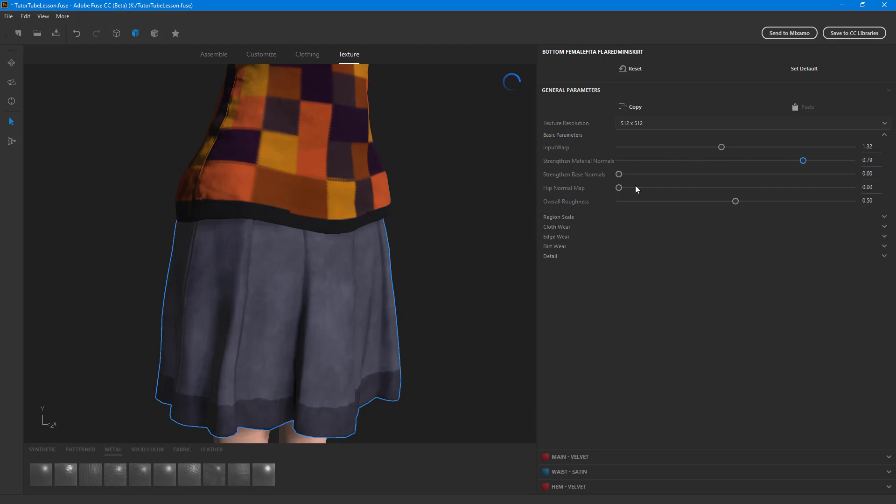
left_click_drag(620, 175, 856, 183)
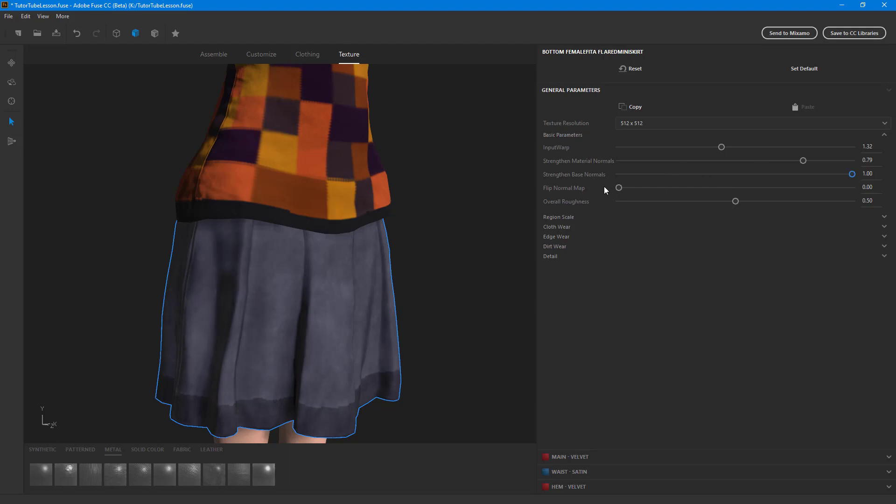
Test flipping the skirt's normal map, set Overall Roughness 0.93, and return to Clothing.
left_click_drag(618, 192, 688, 193)
left_click_drag(736, 202, 849, 201)
scroll(479, 262, "down", 5)
right_click_drag(469, 225, 480, 240)
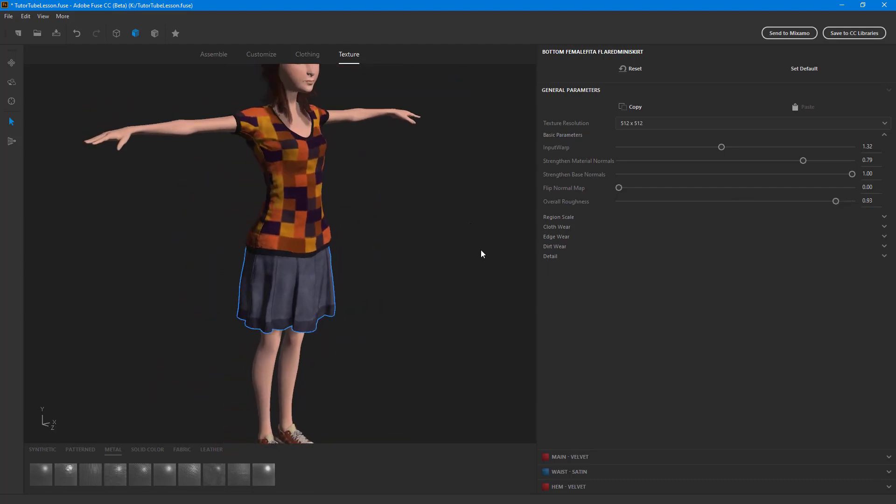
scroll(480, 240, "down", 2)
middle_click_drag(466, 233, 452, 285)
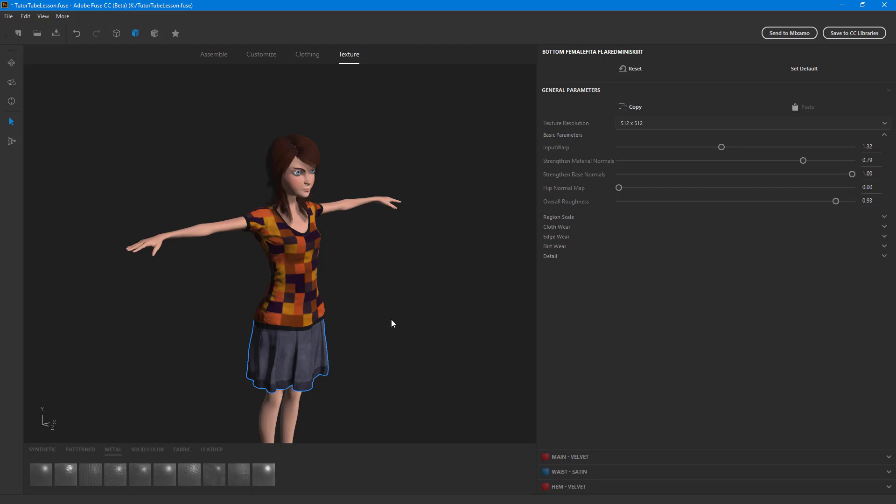
left_click(299, 55)
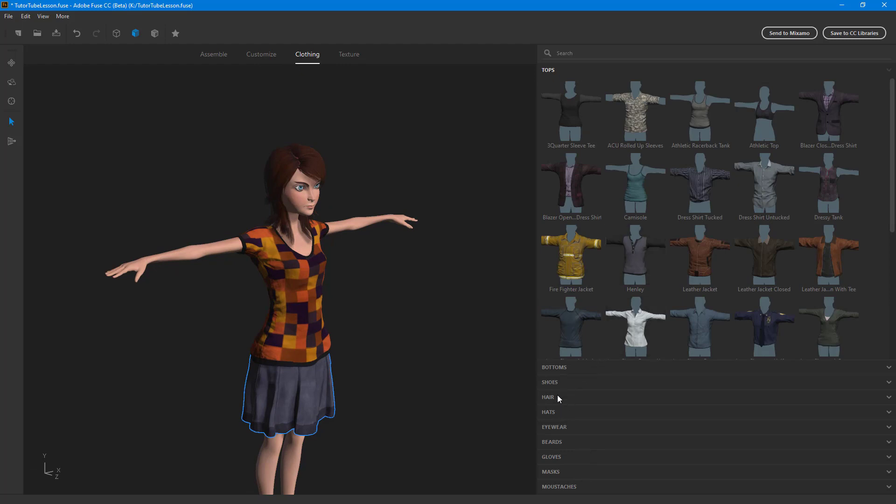
Add the Sun Hat, surgical mask and Combat Gloves, then return to Texture.
left_click(563, 414)
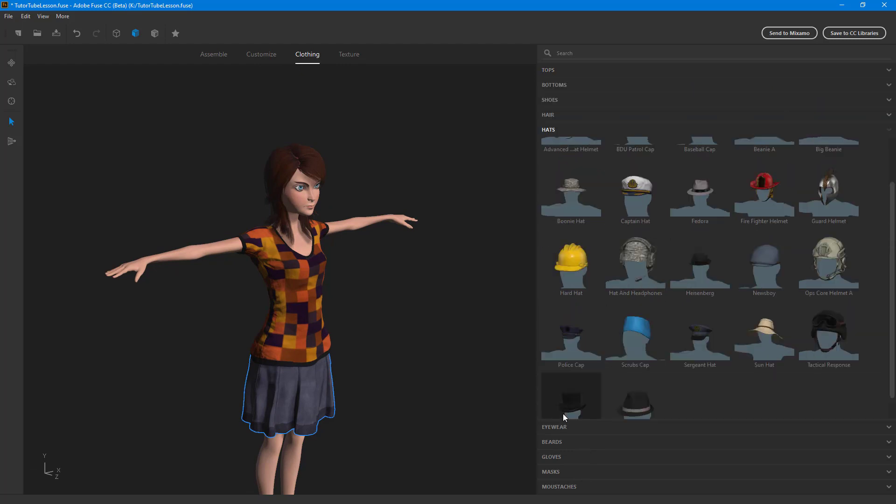
left_click(757, 333)
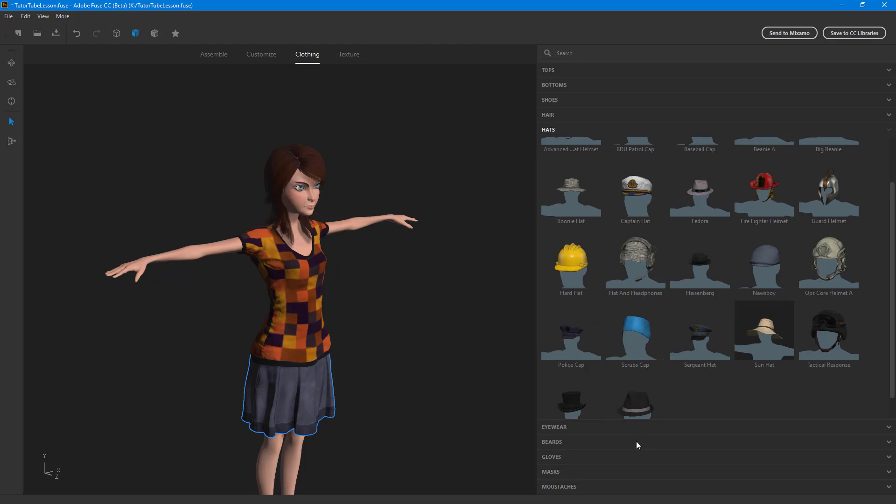
left_click(567, 472)
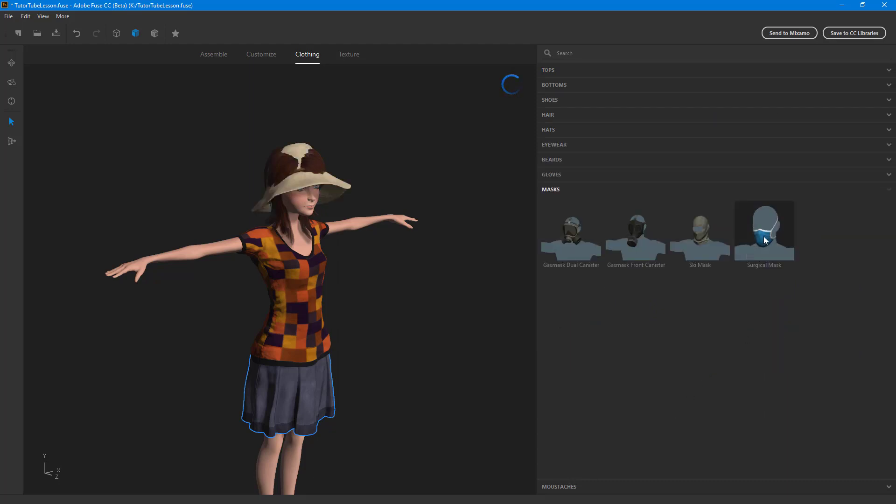
left_click(567, 176)
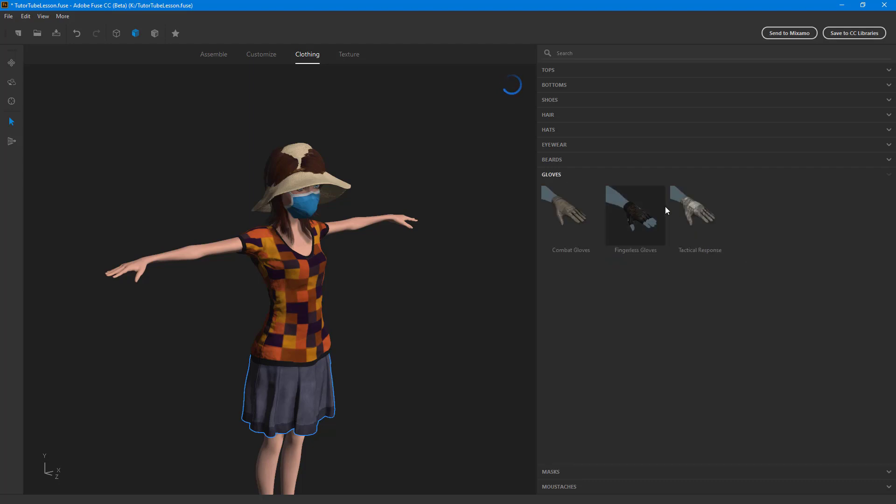
left_click(578, 220)
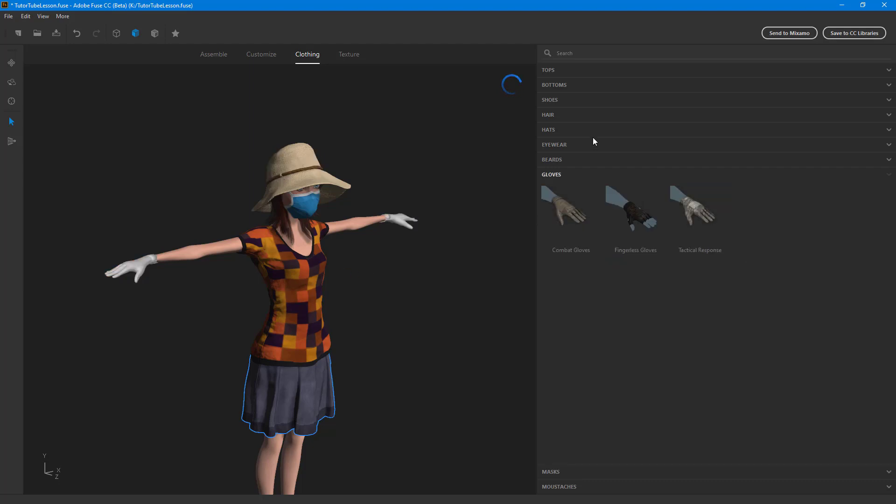
left_click(343, 57)
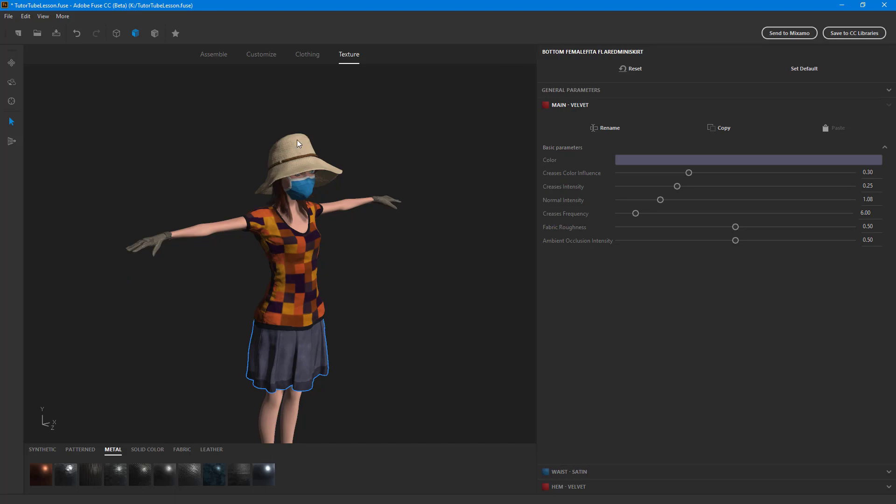
Select the sun hat and push its InputWarp to the maximum 3.00.
left_click(297, 139)
middle_click_drag(443, 95, 414, 153)
right_click_drag(414, 153, 417, 149)
scroll(419, 149, "up", 5)
left_click_drag(497, 120, 547, 201)
left_click_drag(628, 153, 713, 147)
left_click_drag(799, 148, 871, 148)
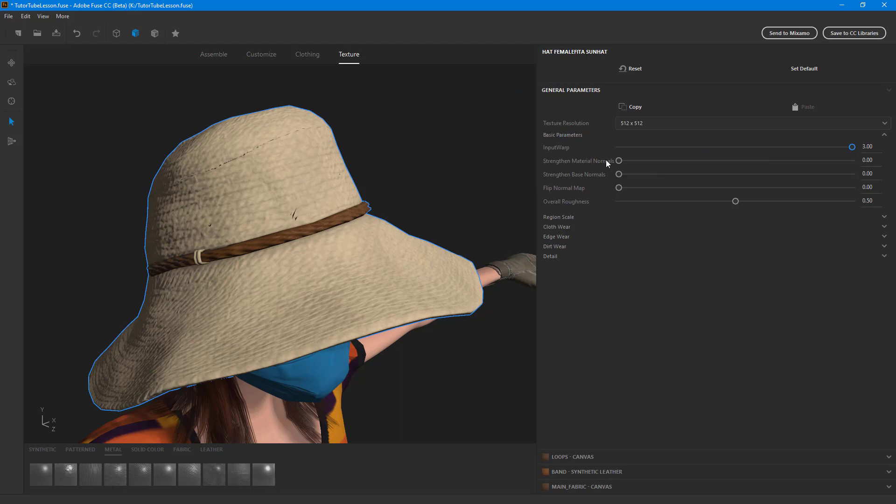
Give the hat material normals 1.00, base normals 0.05, flipped normal map, roughness 1.00.
left_click_drag(745, 161, 862, 171)
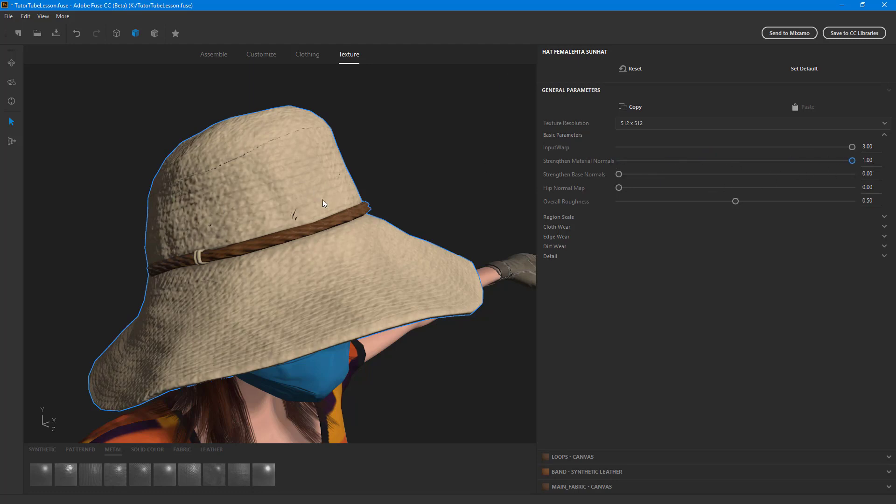
left_click_drag(619, 174, 768, 191)
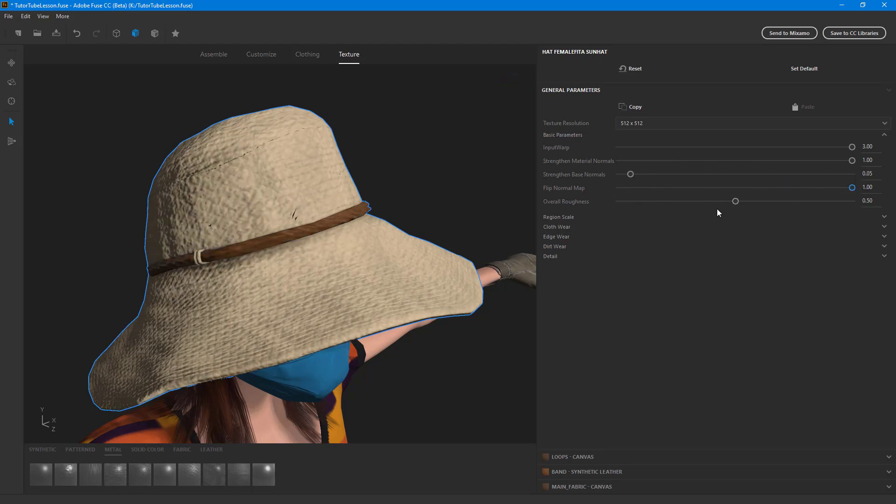
left_click_drag(712, 203, 580, 232)
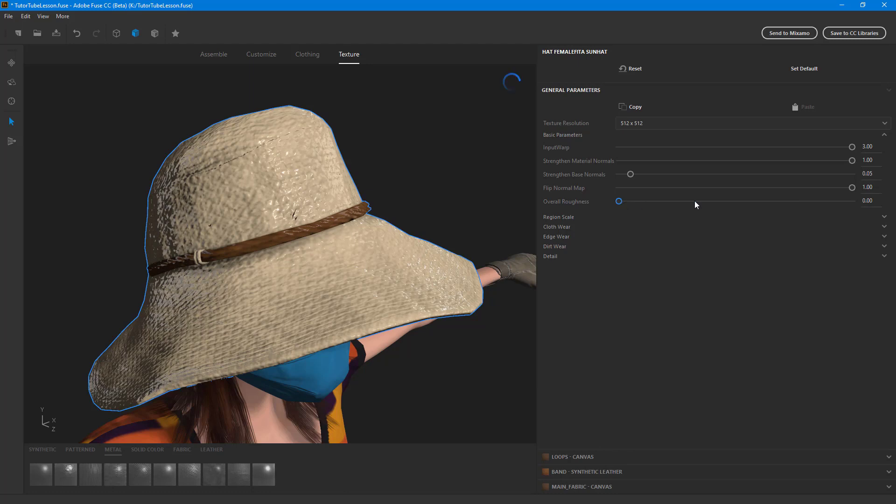
left_click_drag(640, 201, 862, 206)
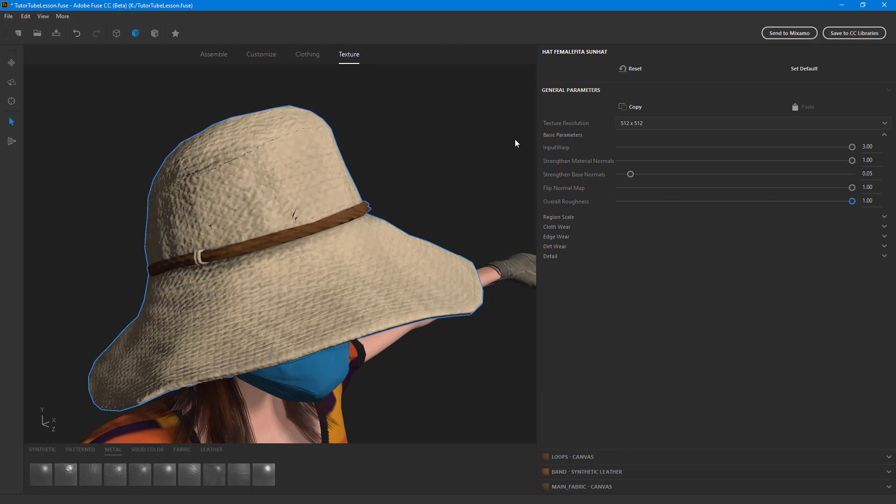
scroll(514, 142, "down", 4)
left_click_drag(463, 374, 430, 347)
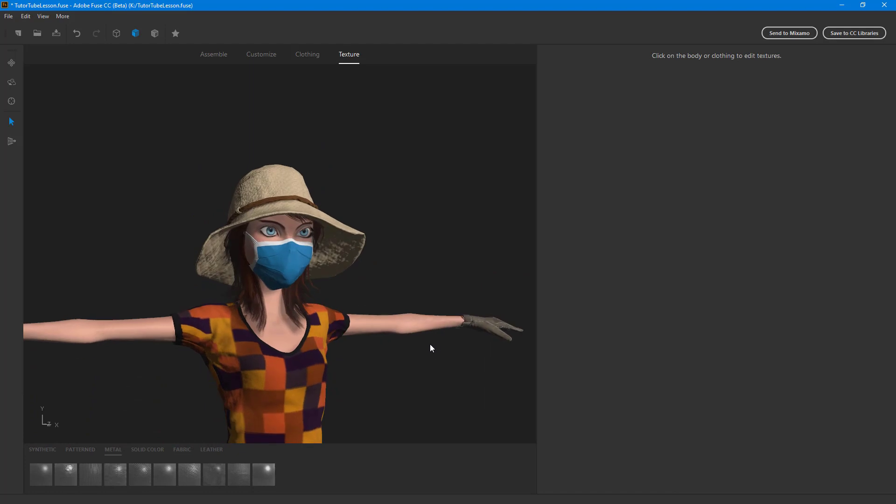
Select the surgical mask and set Flip Normal Map, Base Normals and Roughness to 1.00.
left_click(301, 255)
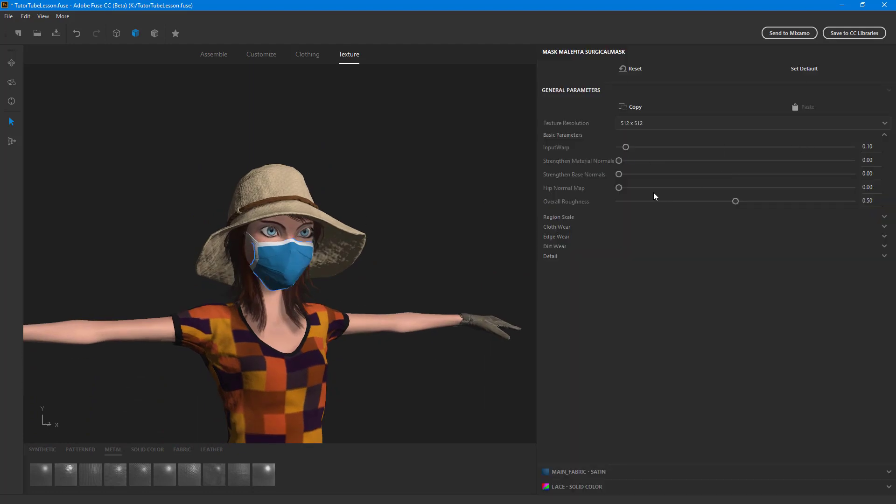
left_click_drag(619, 188, 768, 189)
left_click_drag(631, 176, 854, 176)
scroll(442, 228, "up", 5)
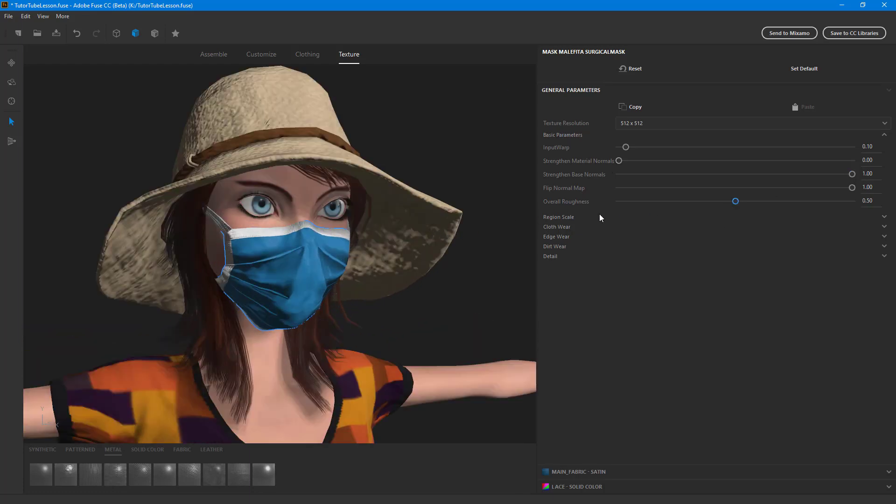
left_click_drag(737, 204, 853, 201)
scroll(507, 263, "down", 5)
Give the combat gloves' texture InputWarp 1.50, Strengthen Material Normals 0.30 and Strengthen Base Normals 0.79.
left_click(402, 375)
middle_click_drag(402, 374, 644, 323)
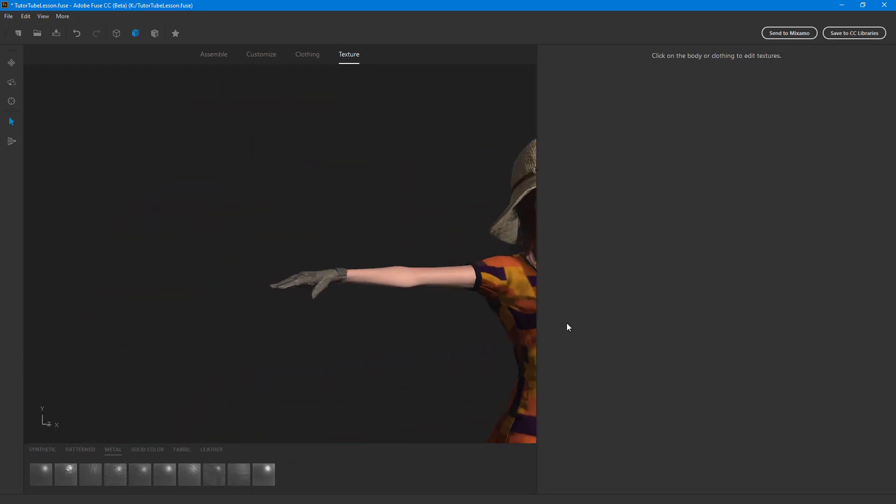
left_click(332, 279)
left_click_drag(385, 335, 427, 362)
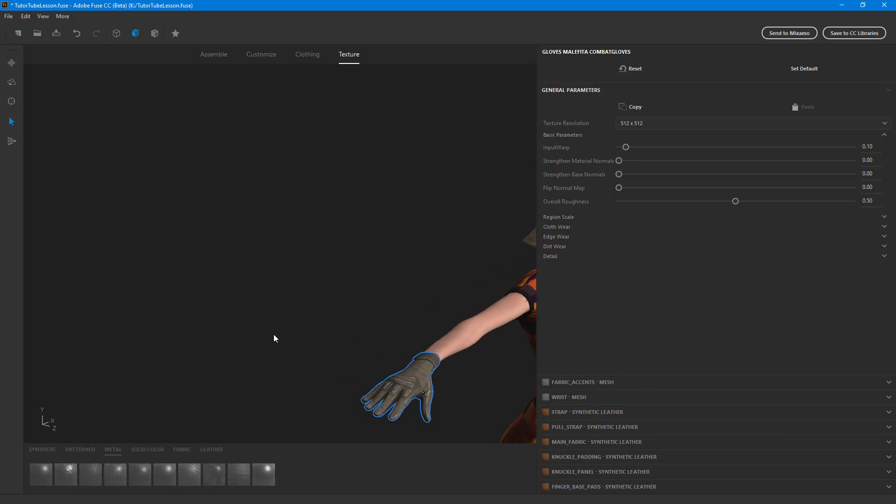
left_click(449, 337)
left_click(417, 390)
left_click_drag(478, 388, 350, 338)
middle_click_drag(350, 336, 280, 297)
left_click_drag(634, 148, 736, 147)
left_click_drag(619, 161, 803, 174)
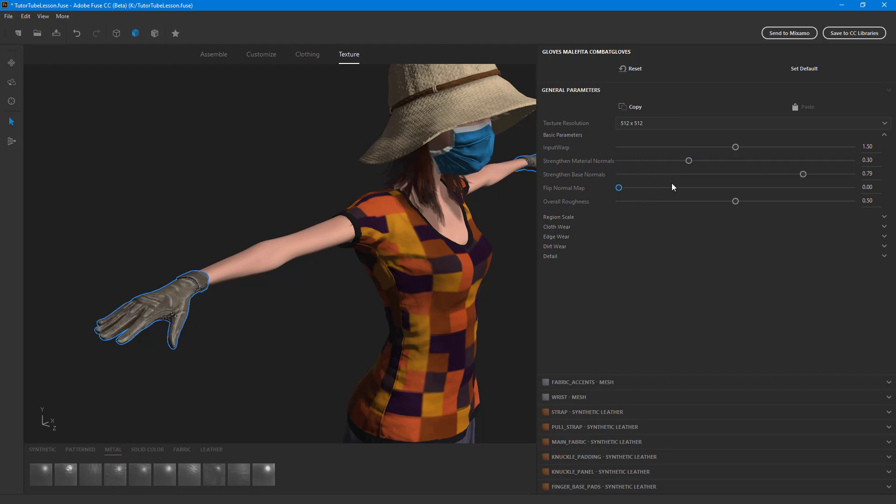
left_click(511, 307)
middle_click_drag(461, 230, 452, 79)
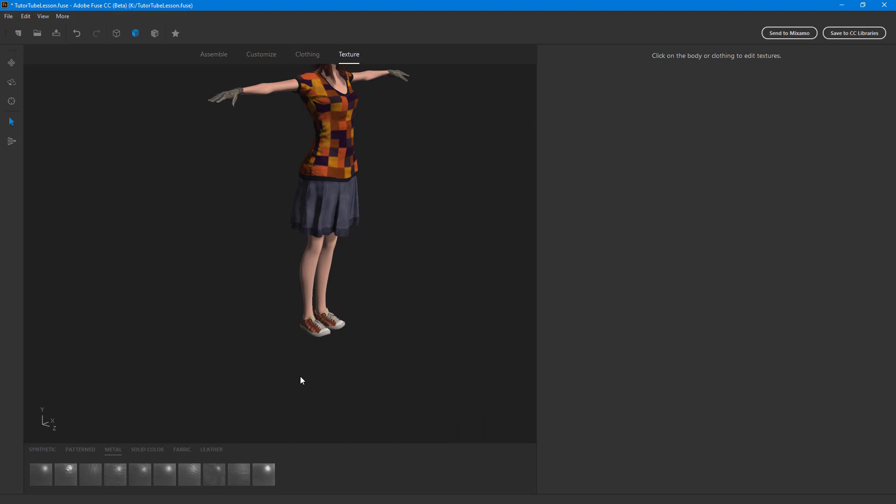
Raise the shoes' Strengthen Base Normals to 0.56.
left_click(315, 332)
left_click_drag(620, 174, 750, 174)
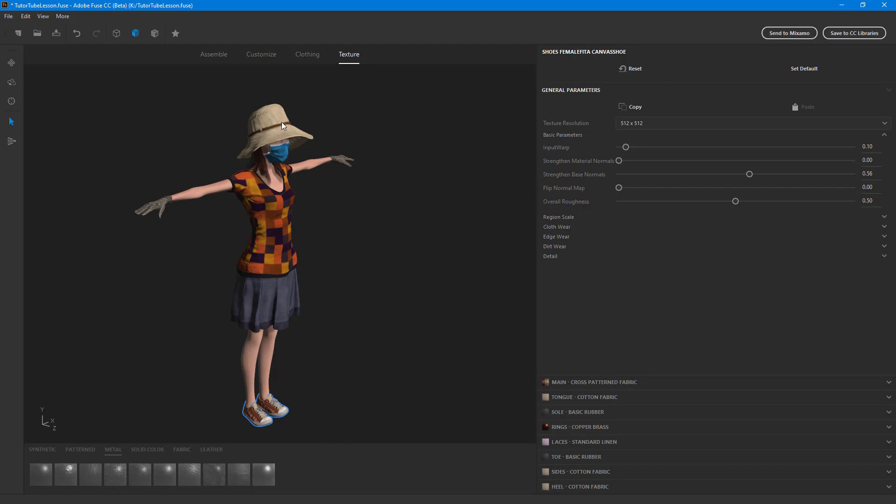
scroll(281, 123, "up", 4)
middle_click_drag(420, 112, 444, 223)
scroll(331, 113, "up", 4)
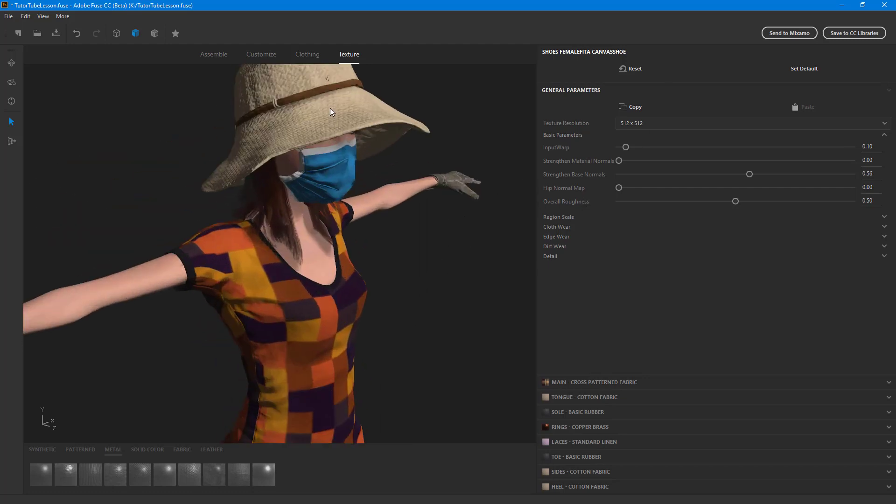
Copy the sun hat's texture settings and paste them onto the shirt, then reselect the hat.
left_click(329, 109)
left_click(637, 108)
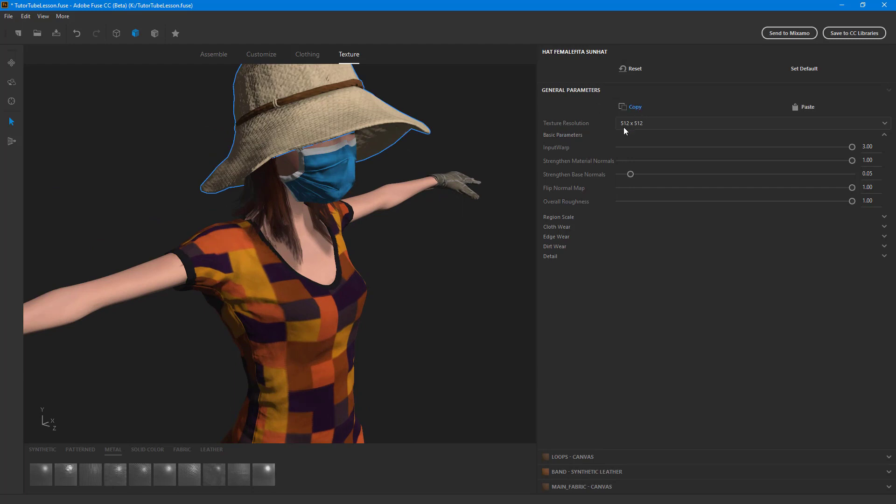
left_click(333, 339)
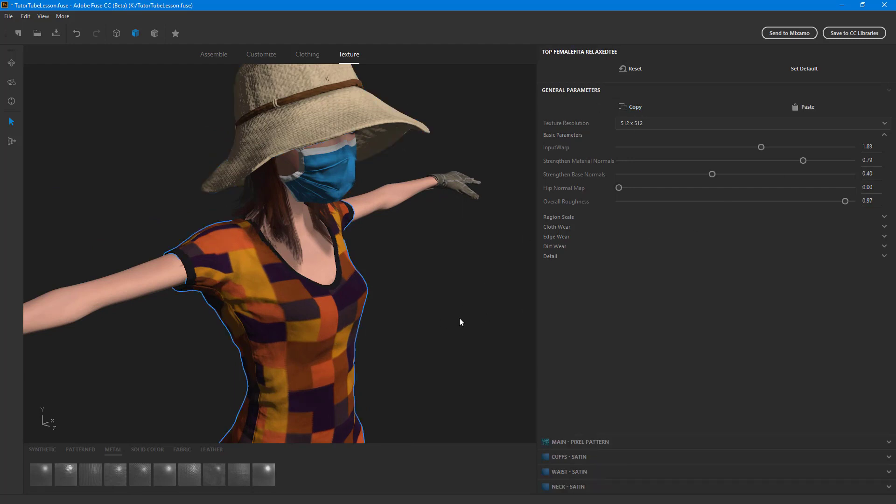
left_click(810, 107)
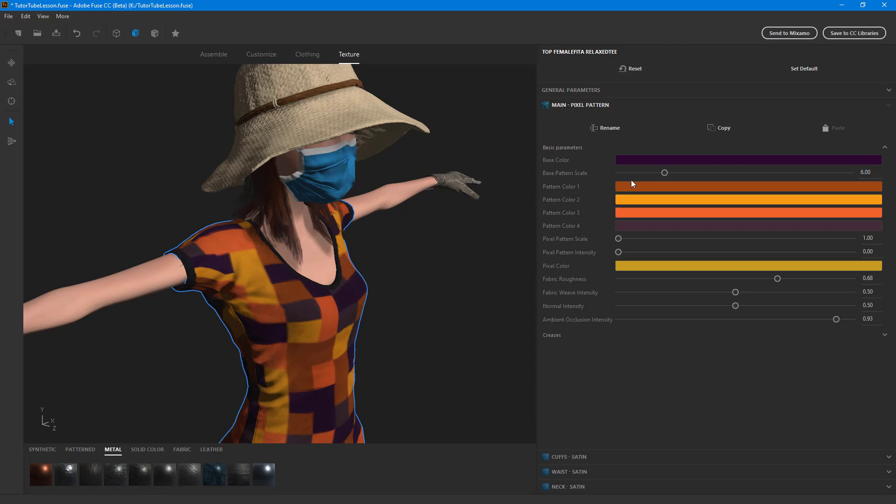
left_click(473, 277)
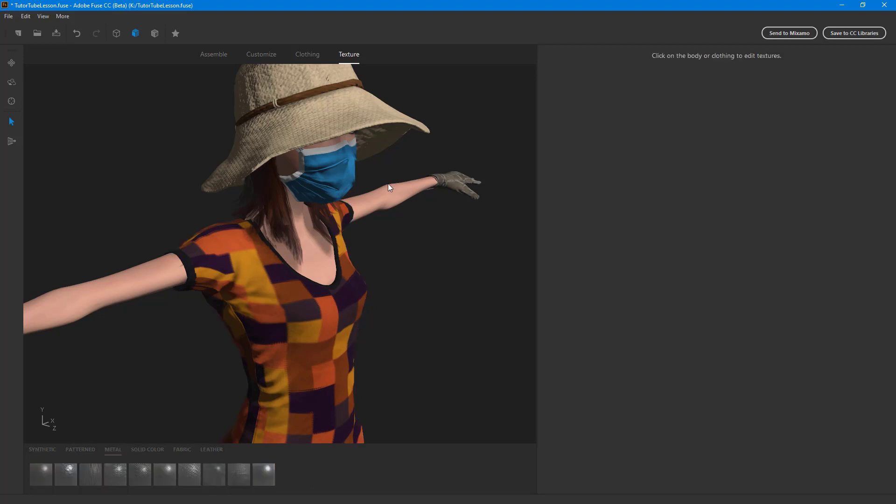
left_click(368, 126)
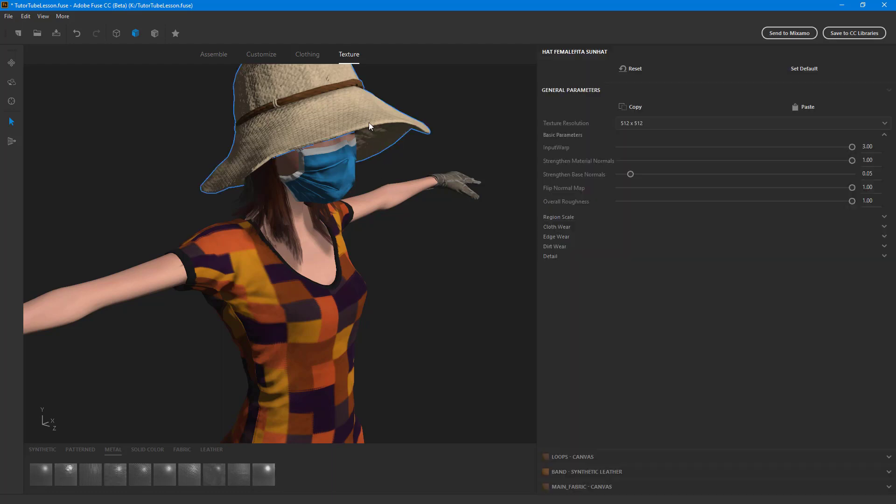